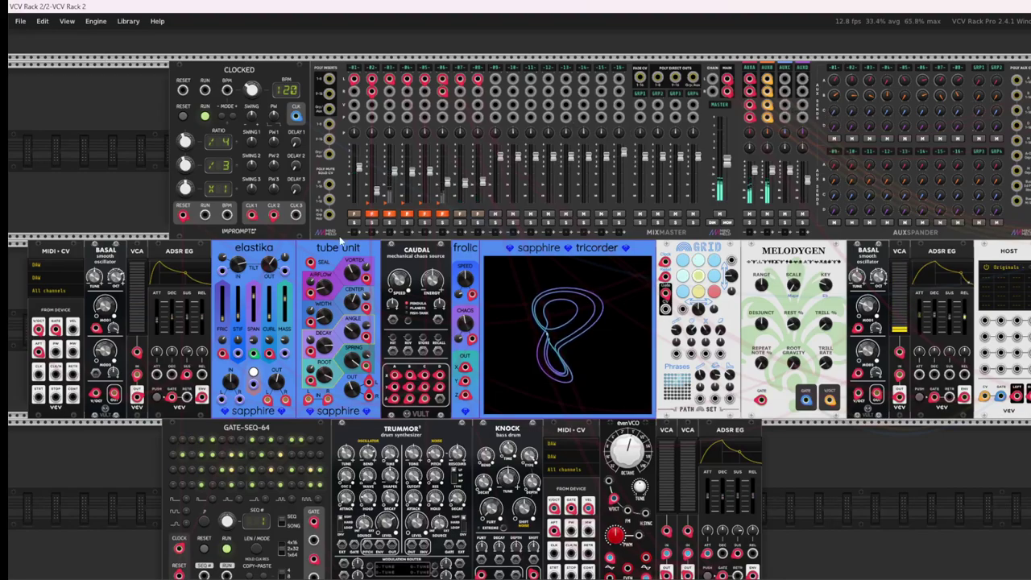
Raise the attack slider slightly on the ADSR EG next to the first Basal oscillator
{"action": "mouse_move", "coordinate": [159, 320]}
{"action": "left_click_drag", "start_coordinate": [159, 320], "coordinate": [158, 314]}
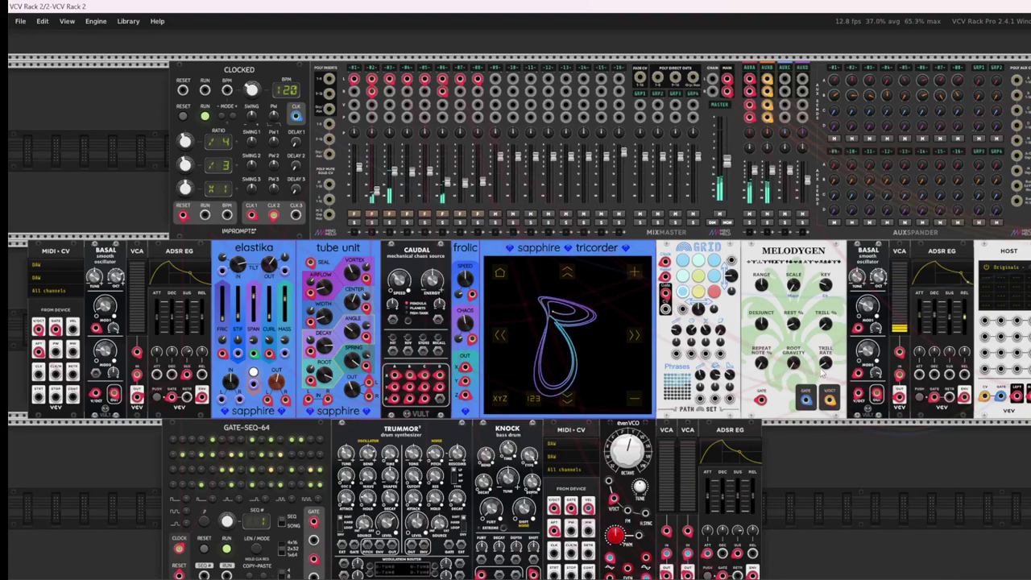
{"action": "mouse_move", "coordinate": [827, 369]}
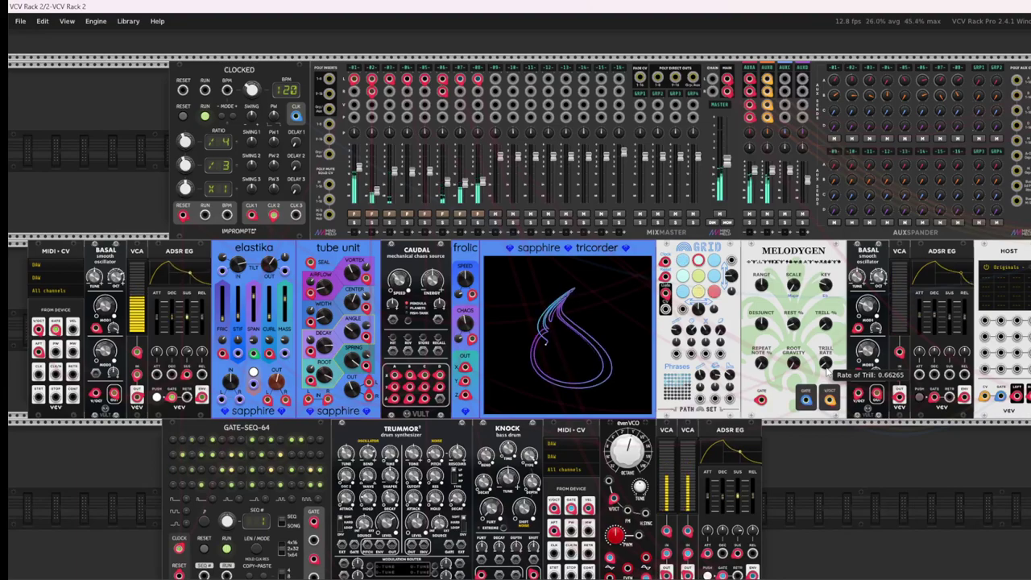
{"action": "mouse_move", "coordinate": [550, 352]}
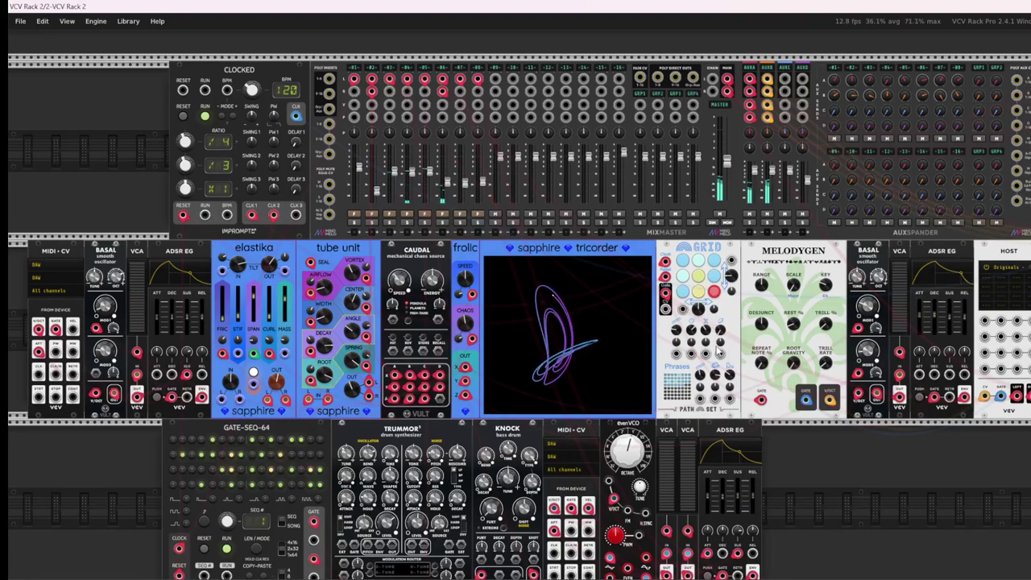
Switch to Ableton Live and select the Cinematic Soft Piano track
{"action": "key", "text": "alt+Tab"}
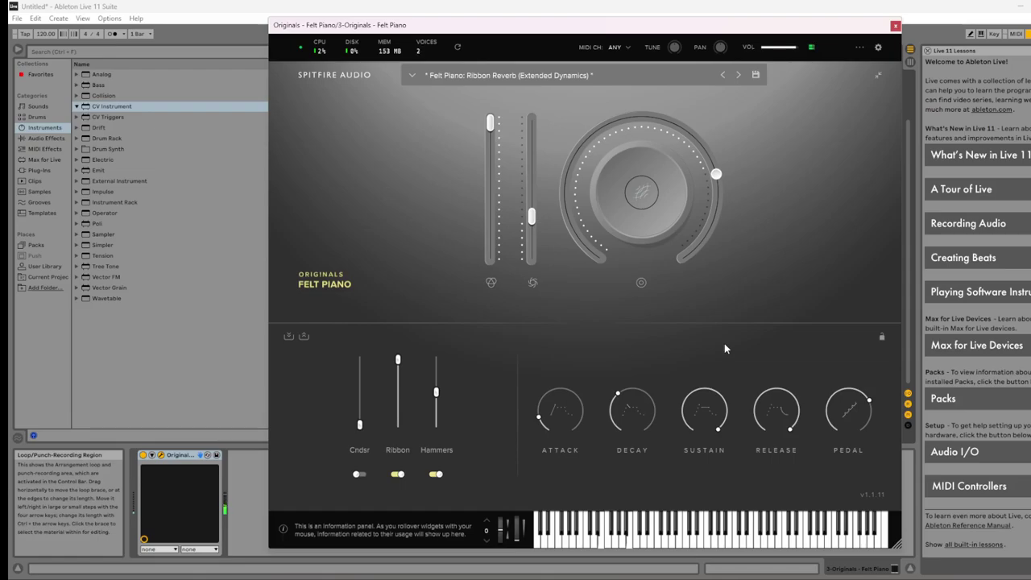
{"action": "key", "text": "Down"}
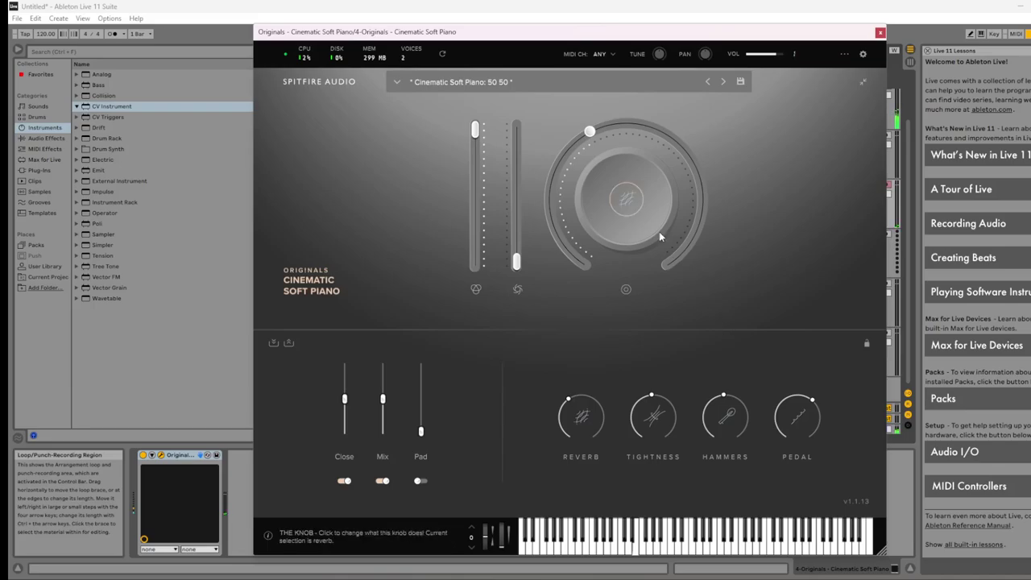
Show the Session View and reposition the floating Cinematic Soft Piano window
{"action": "left_click_drag", "start_coordinate": [539, 37], "coordinate": [516, 80]}
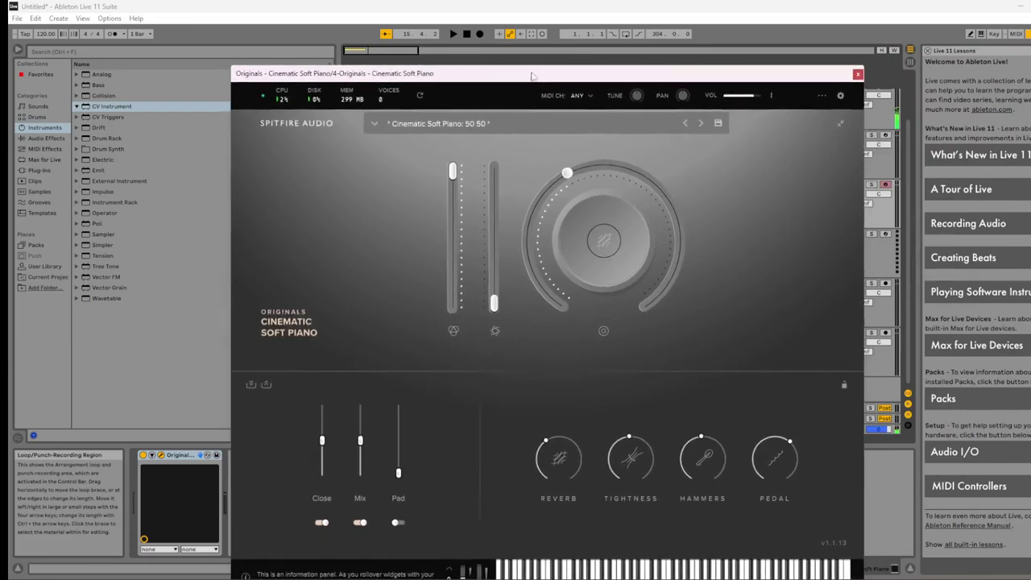
{"action": "left_click", "coordinate": [911, 62]}
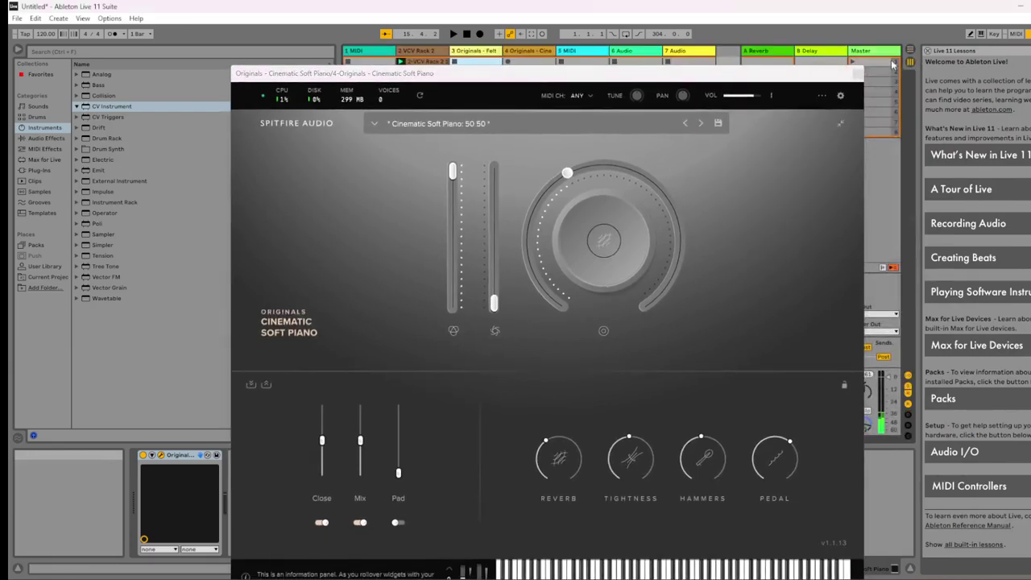
{"action": "left_click_drag", "start_coordinate": [838, 74], "coordinate": [1030, 77]}
{"action": "left_click_drag", "start_coordinate": [893, 76], "coordinate": [536, 29]}
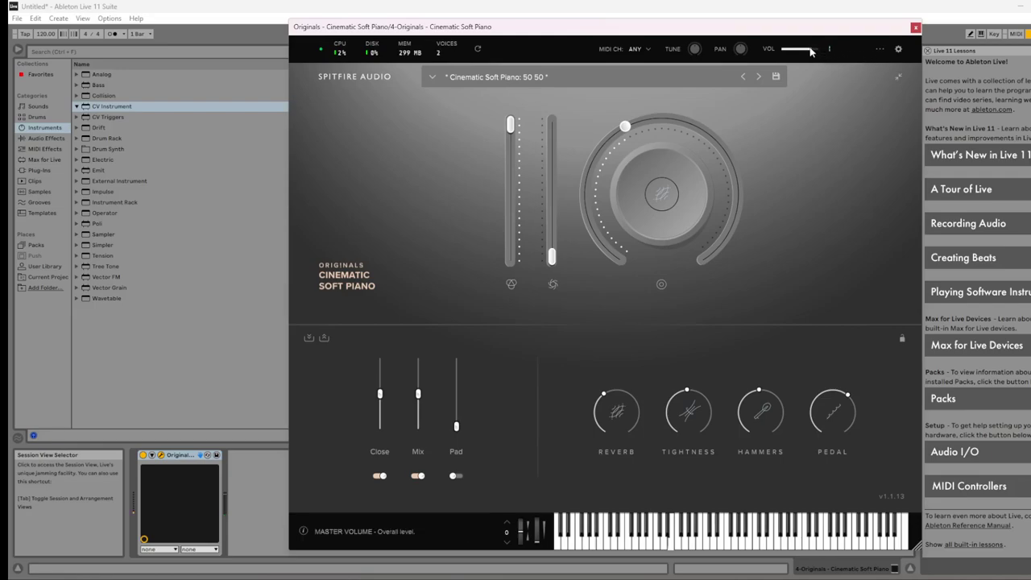
Raise the Cinematic Soft Piano's master volume slightly and hide the plug-in windows
{"action": "mouse_move", "coordinate": [811, 52]}
{"action": "left_click_drag", "start_coordinate": [813, 54], "coordinate": [815, 55]}
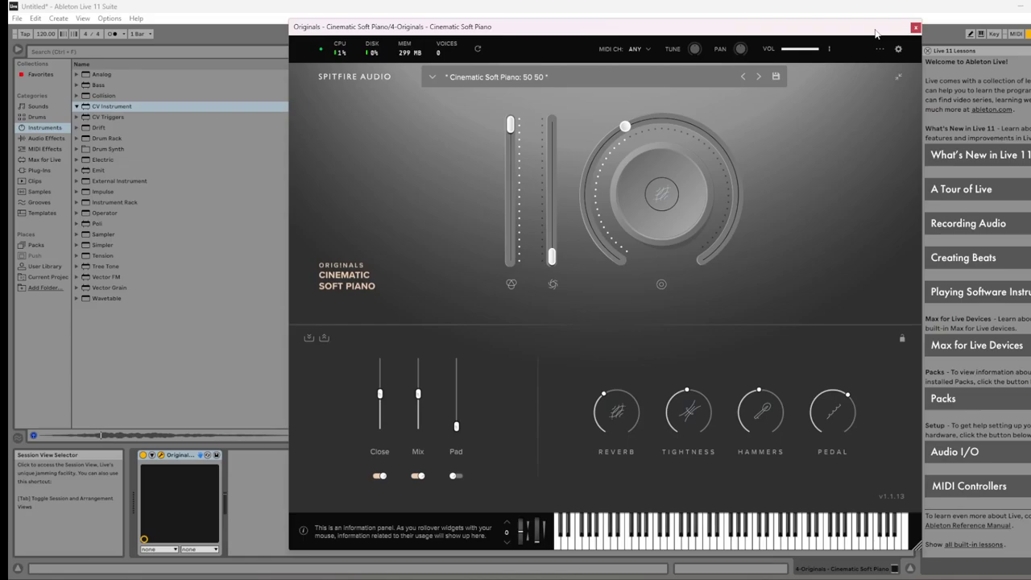
{"action": "key", "text": "ctrl+alt+p"}
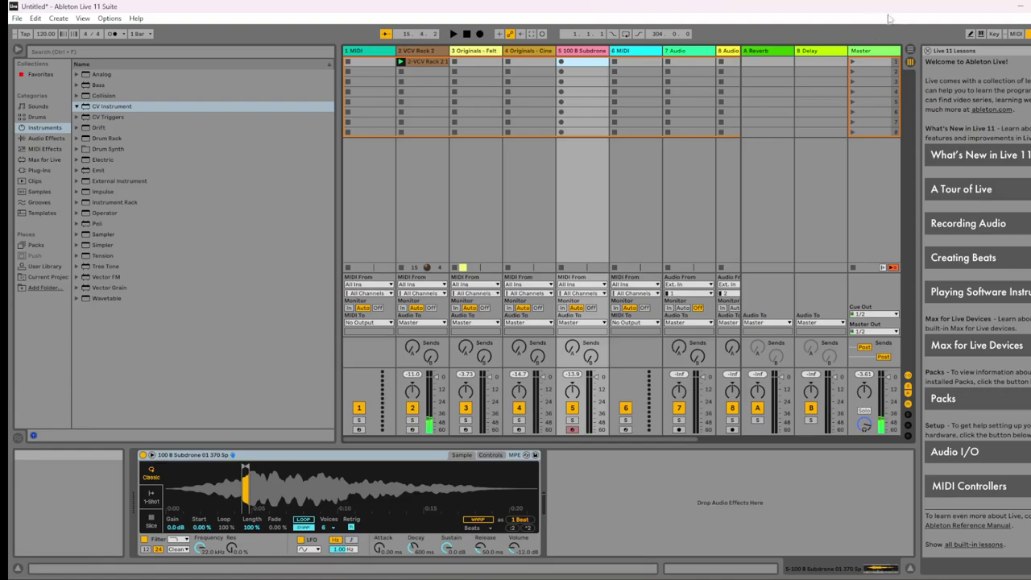
Delete the 100 B Subdrone track from the set
{"action": "right_click", "coordinate": [585, 53]}
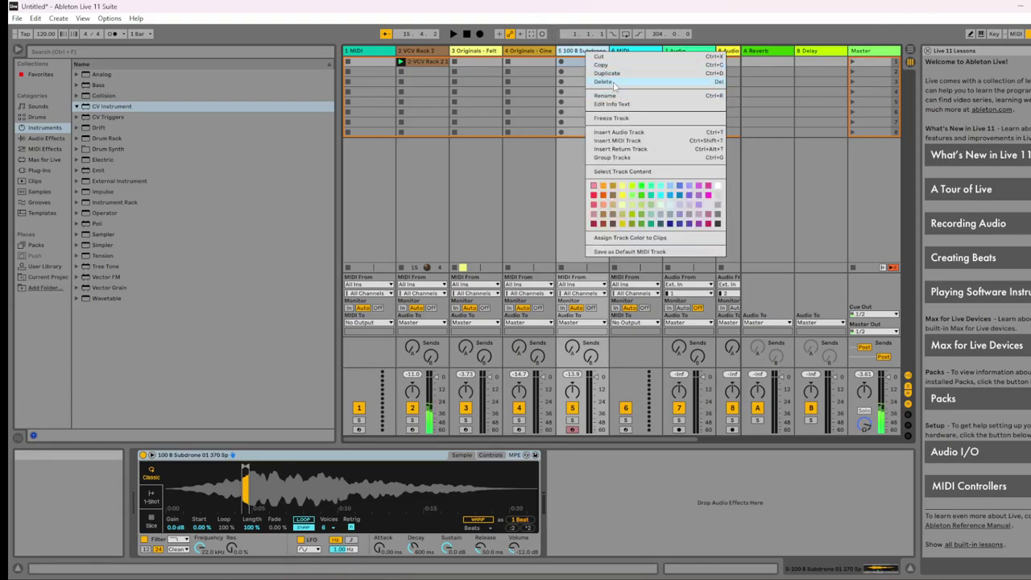
{"action": "left_click", "coordinate": [613, 81]}
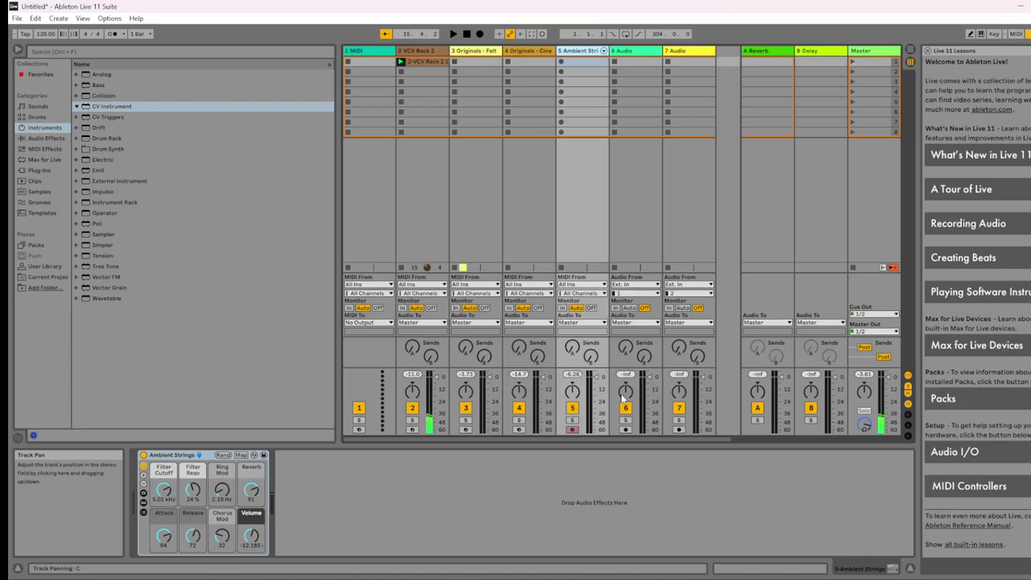
Play and stop the set twice, and check the clip and device views of the Ambient Strings track
{"action": "key", "text": "space"}
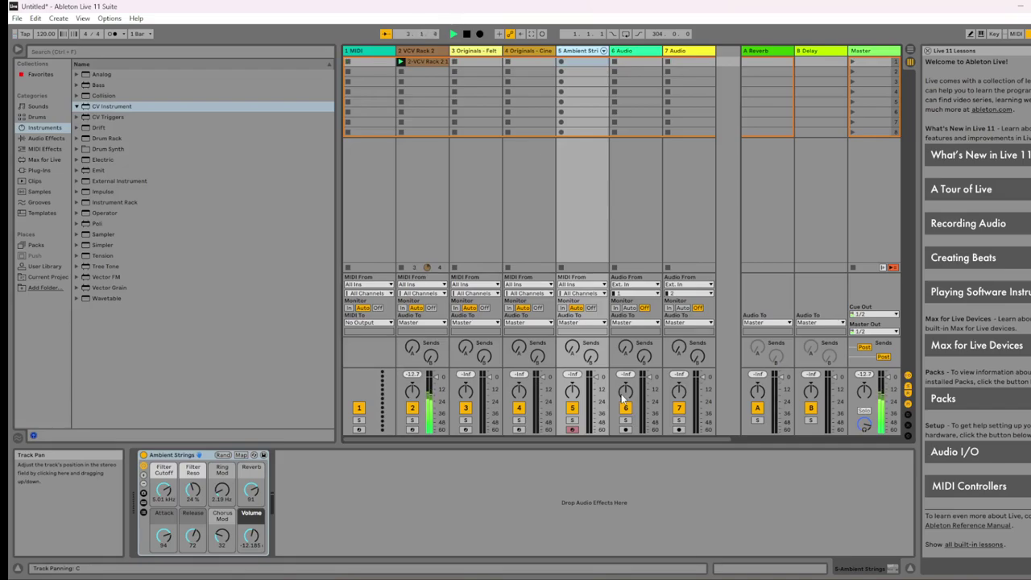
{"action": "key", "text": "space"}
{"action": "key", "text": "space"}
{"action": "key", "text": "space"}
{"action": "key", "text": "shift+Tab"}
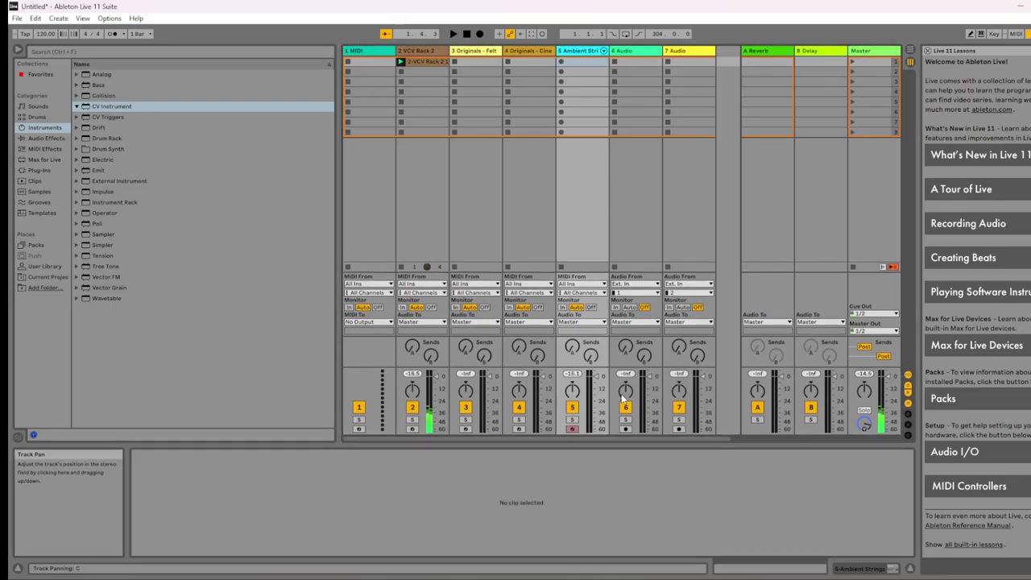
{"action": "key", "text": "shift+Tab"}
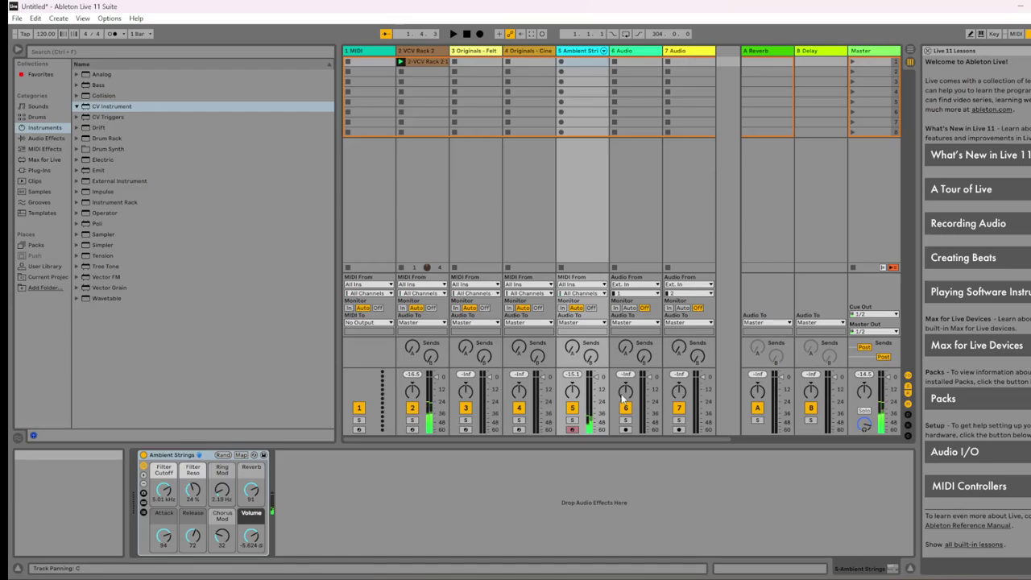
Select the VCV Rack 2 track and maximize its plug-in window
{"action": "key", "text": "Left"}
{"action": "key", "text": "Left"}
{"action": "key", "text": "Left"}
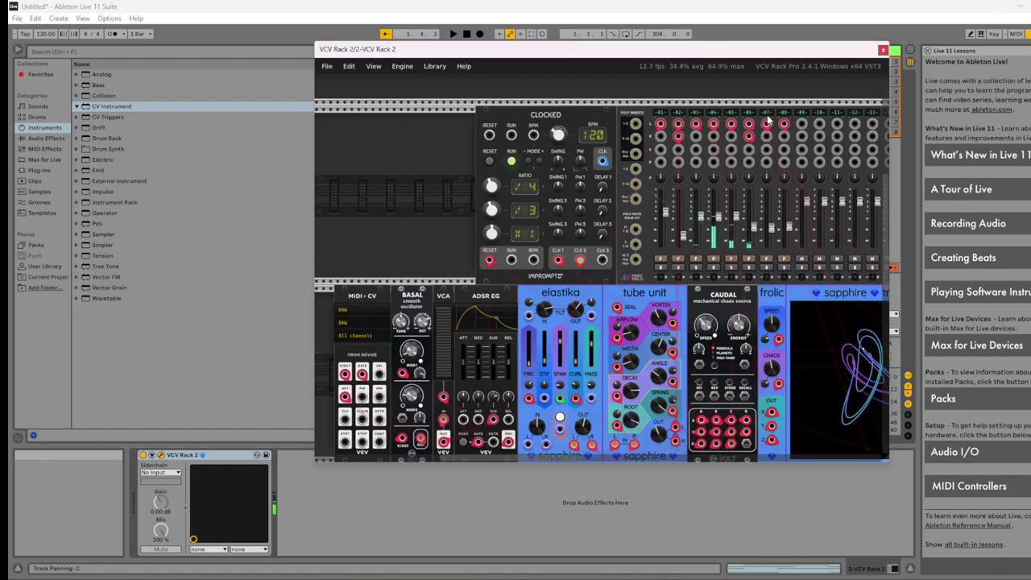
{"action": "right_click", "coordinate": [822, 52]}
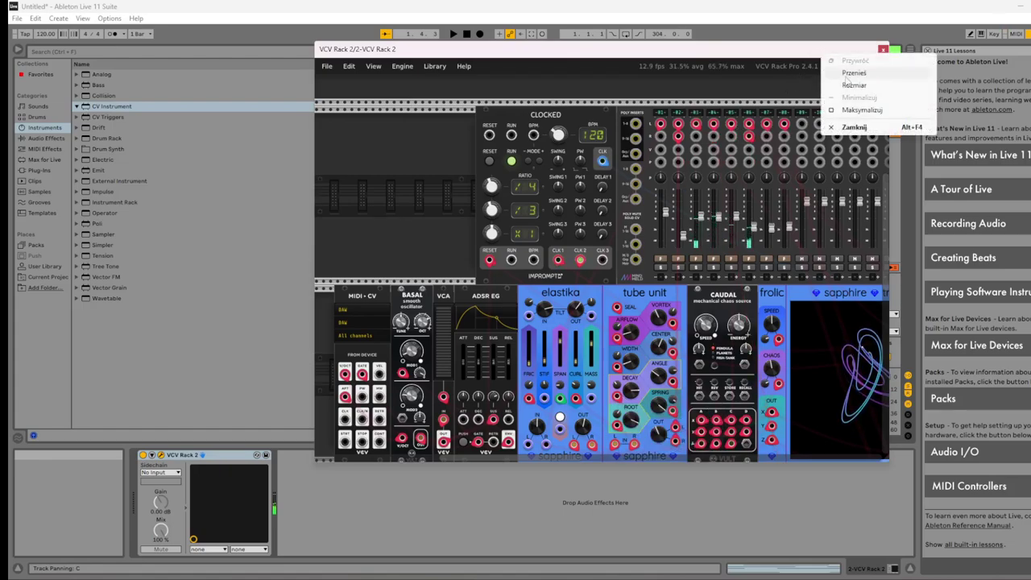
{"action": "left_click", "coordinate": [855, 111]}
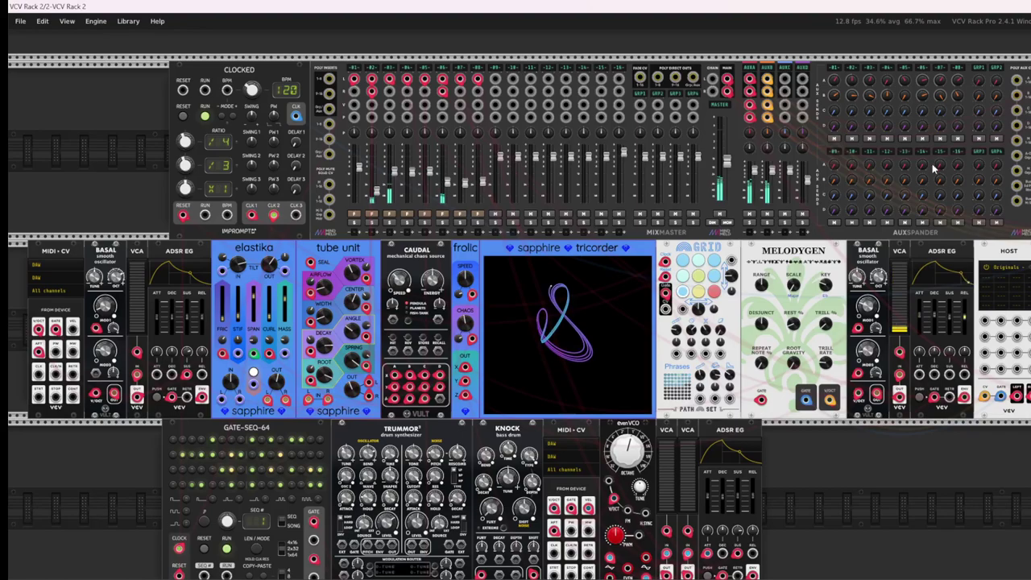
Adjust the Melodygen module's trill probability to about 0.10
{"action": "mouse_move", "coordinate": [825, 326]}
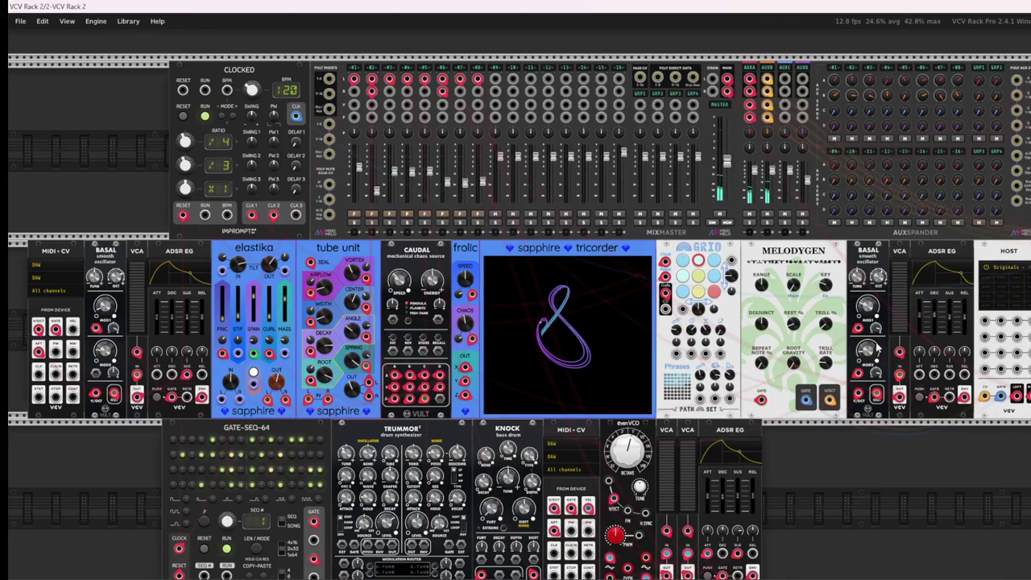
{"action": "left_click_drag", "start_coordinate": [829, 326], "coordinate": [824, 325]}
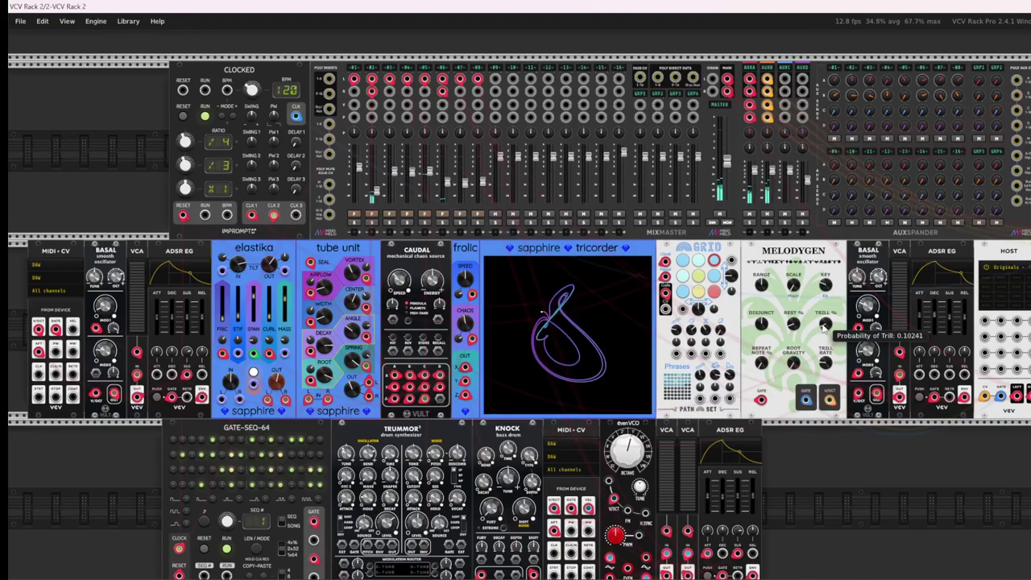
{"action": "right_click", "coordinate": [823, 326]}
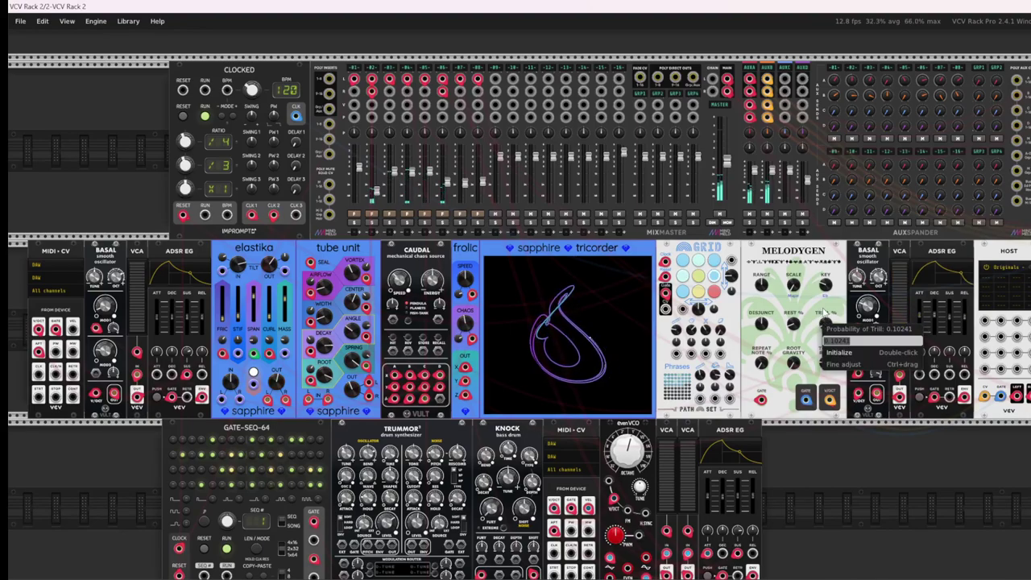
{"action": "left_click", "coordinate": [826, 314]}
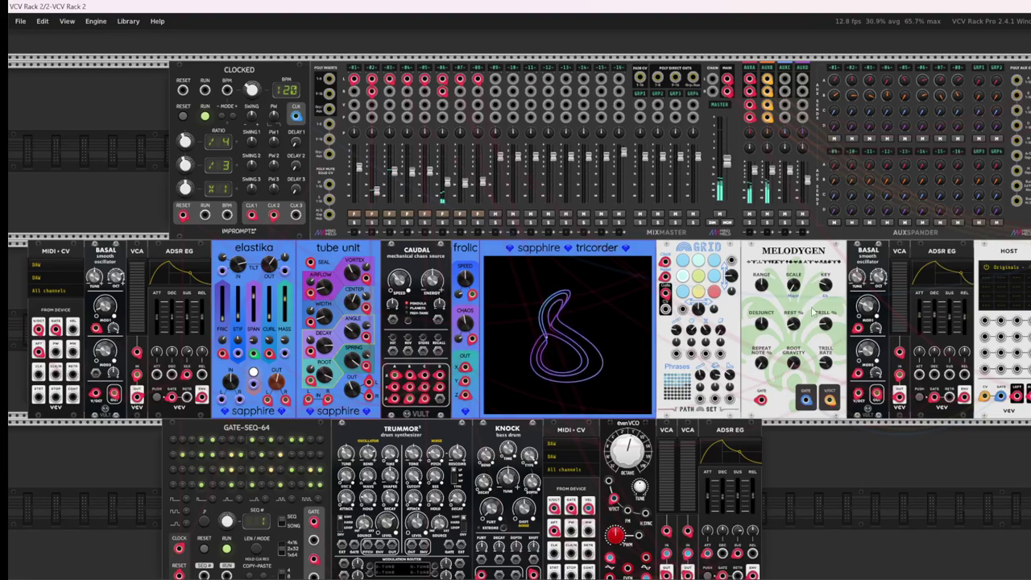
{"action": "mouse_move", "coordinate": [825, 364]}
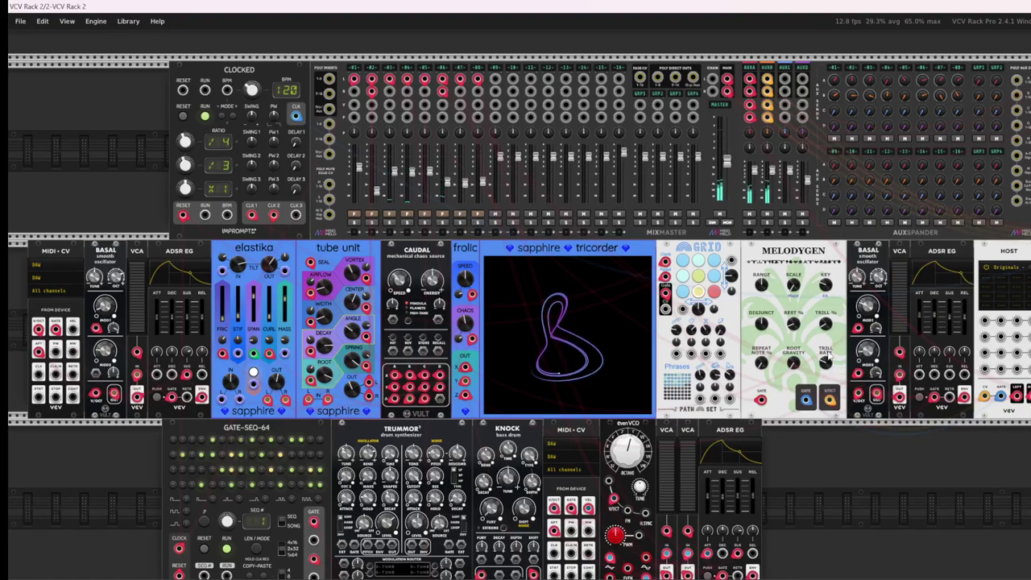
{"action": "mouse_move", "coordinate": [825, 325]}
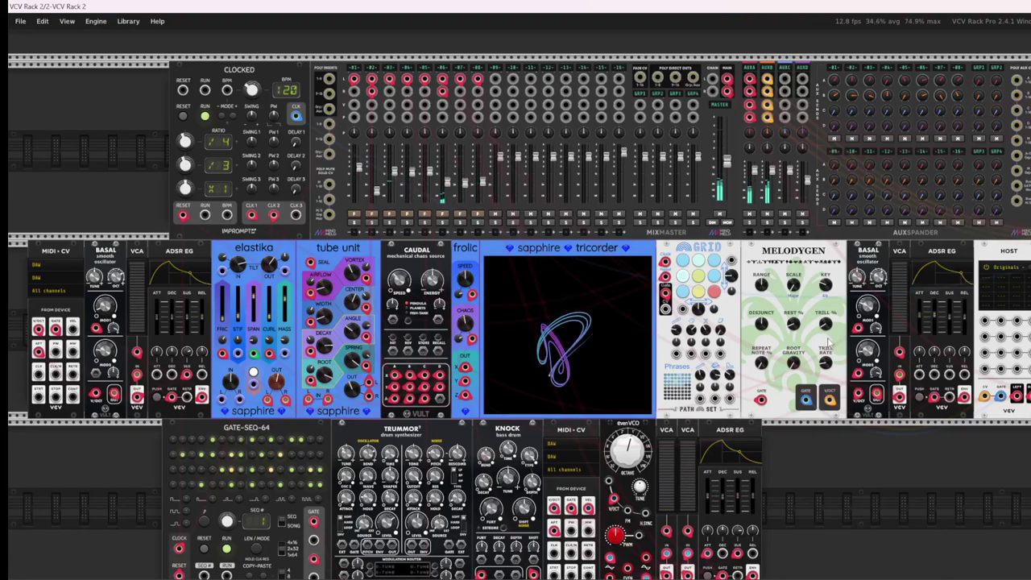
Fade out MixMaster channels 8 through 2 one after another and switch back to Ableton Live
{"action": "mouse_move", "coordinate": [631, 353]}
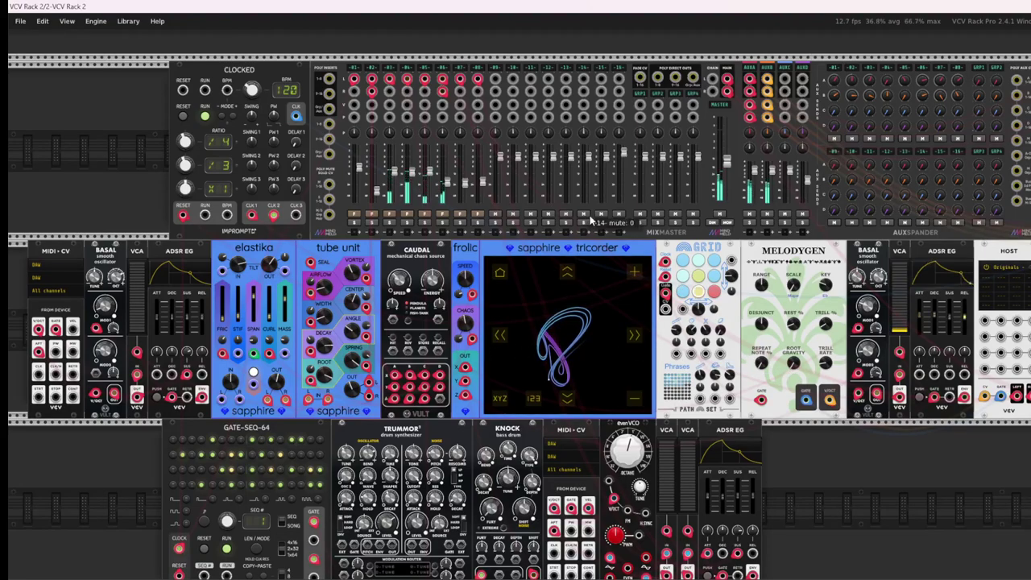
{"action": "left_click", "coordinate": [478, 215]}
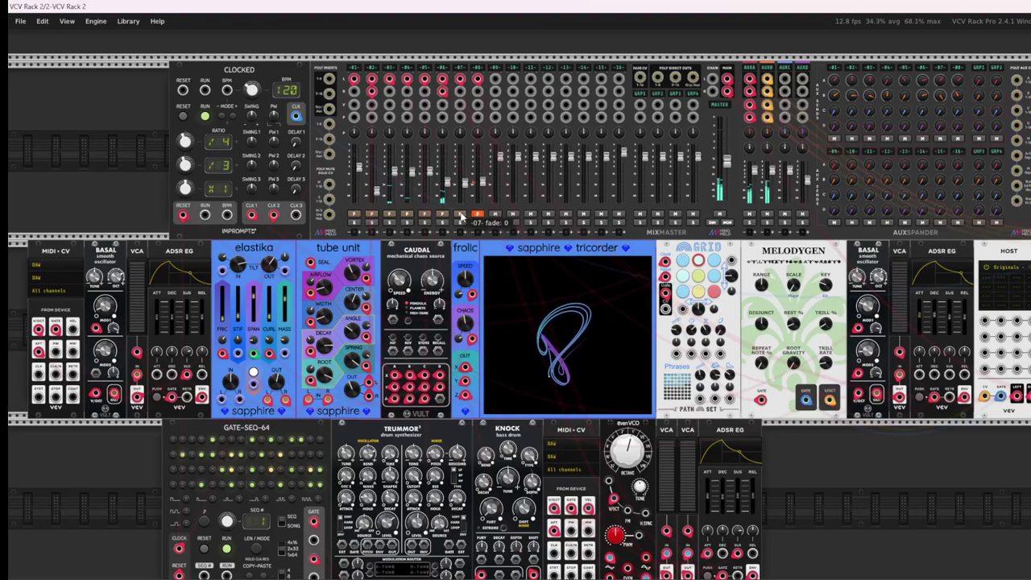
{"action": "left_click", "coordinate": [460, 215]}
{"action": "left_click", "coordinate": [442, 215]}
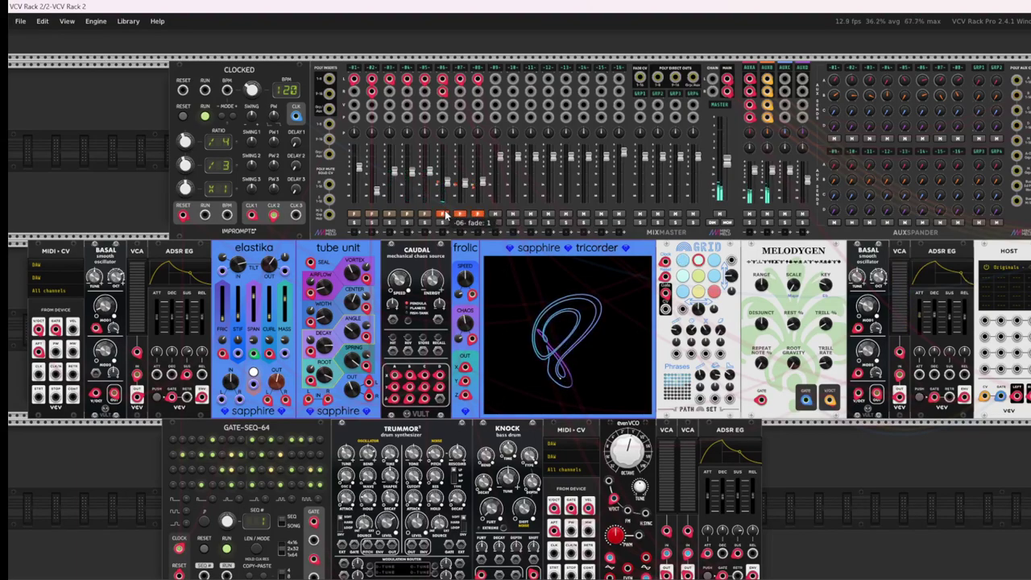
{"action": "left_click", "coordinate": [424, 215]}
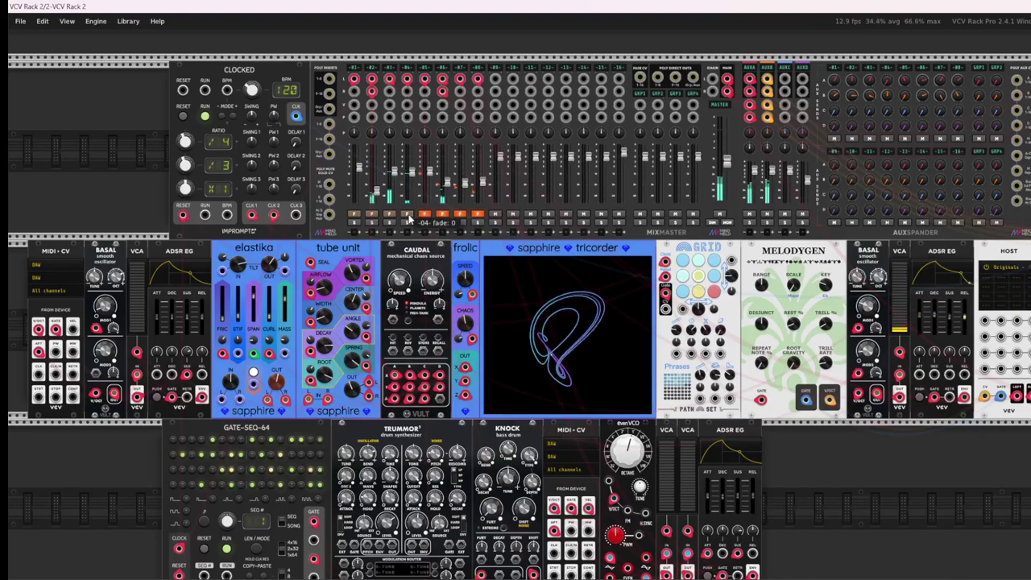
{"action": "left_click", "coordinate": [407, 215]}
{"action": "left_click", "coordinate": [389, 215]}
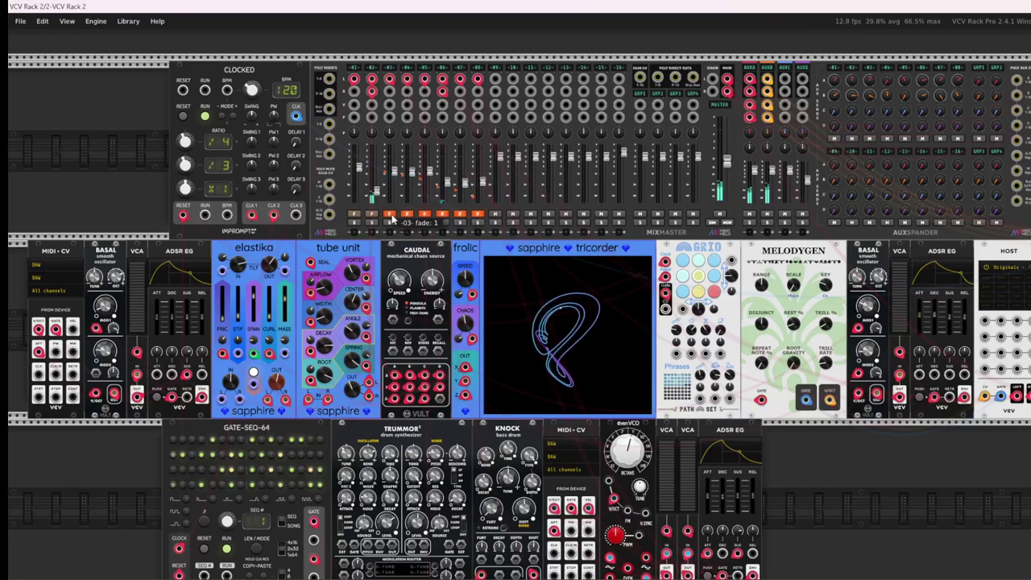
{"action": "left_click", "coordinate": [371, 215]}
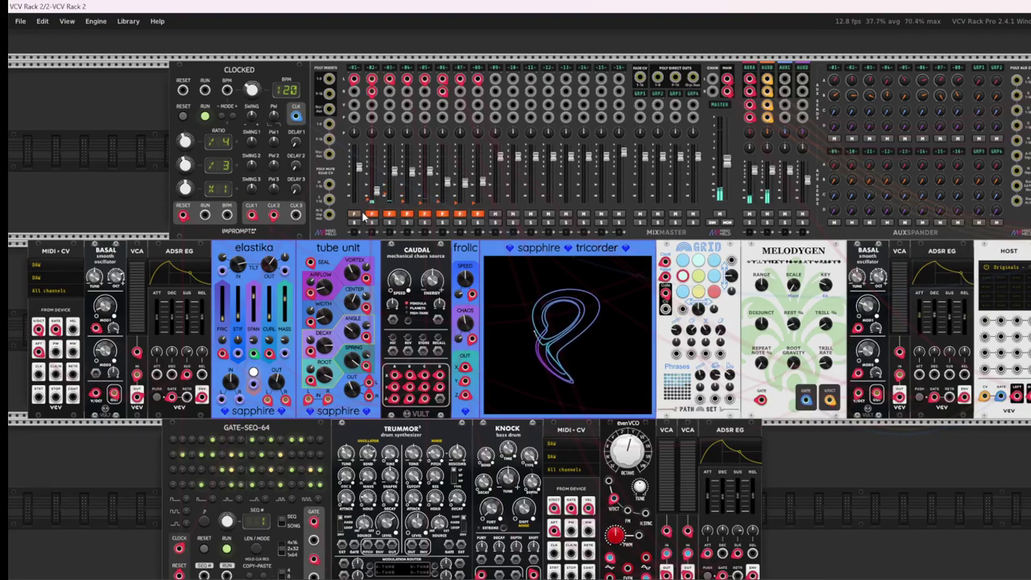
{"action": "key", "text": "alt+Tab"}
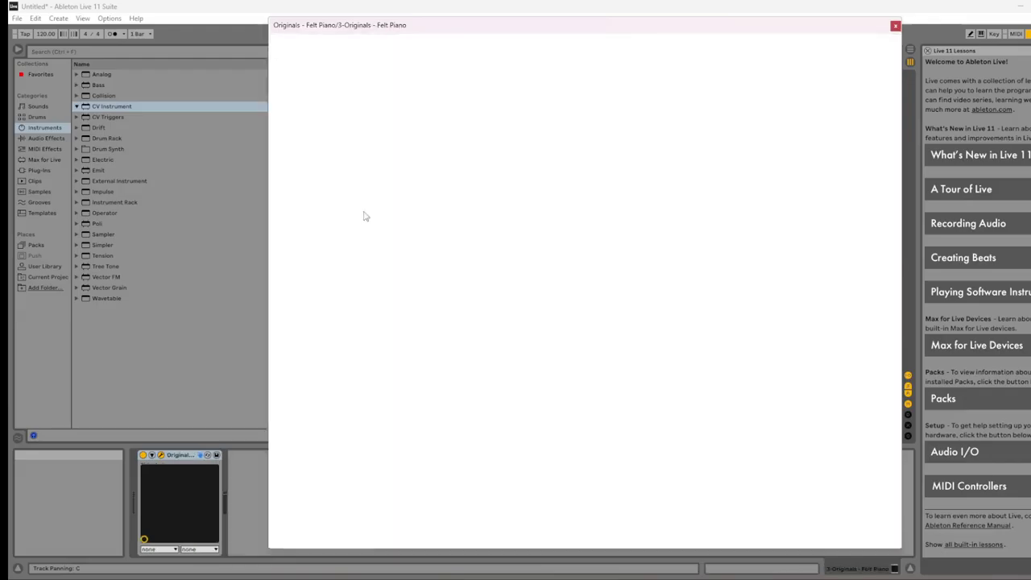